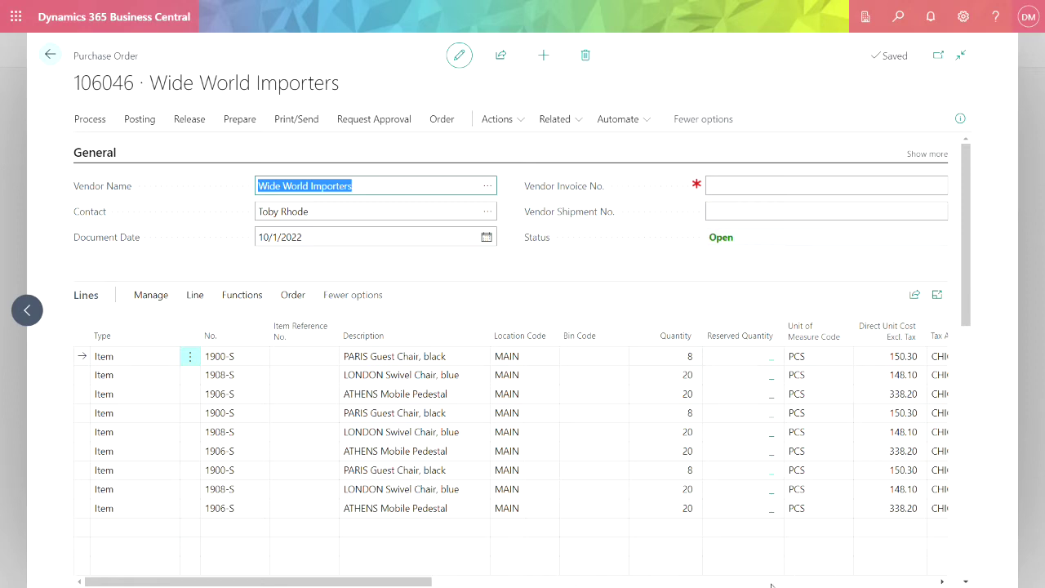
Set Prepayment % on order 106046 to 100 and confirm updating all order lines.
scroll(440, 571, down, 10)
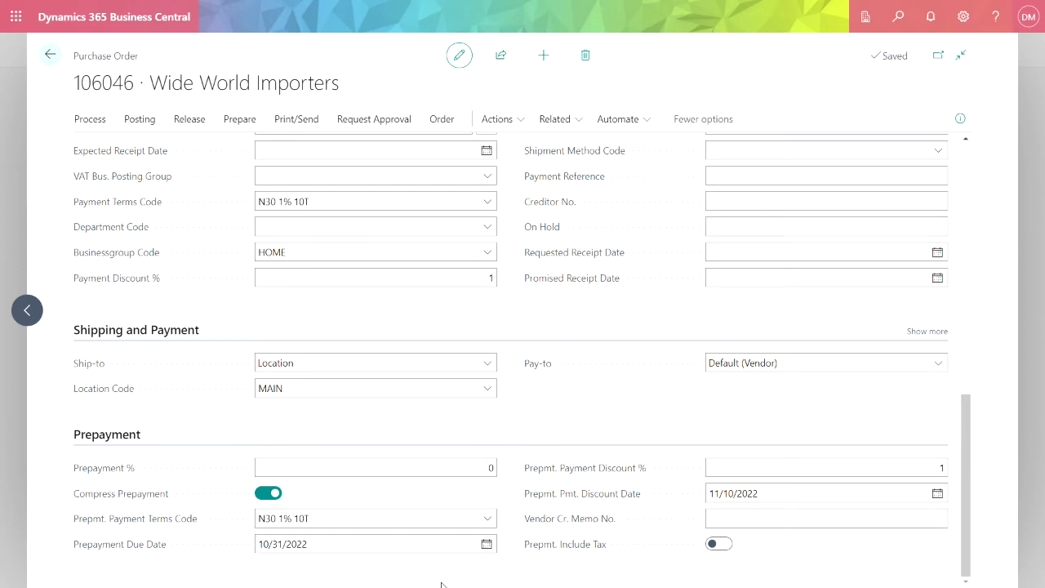
click(485, 468)
text(10)
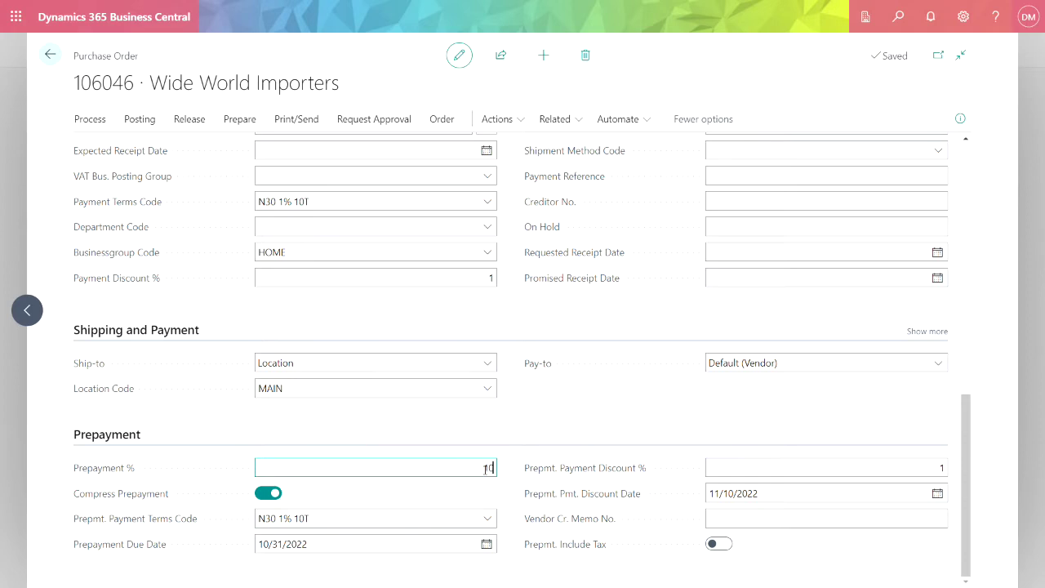
key(Tab)
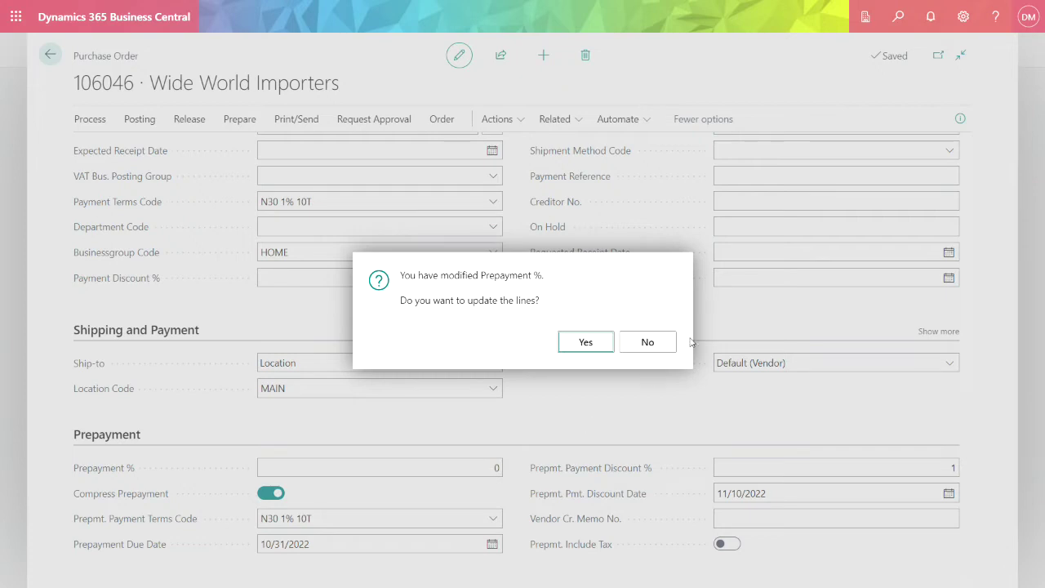
click(591, 341)
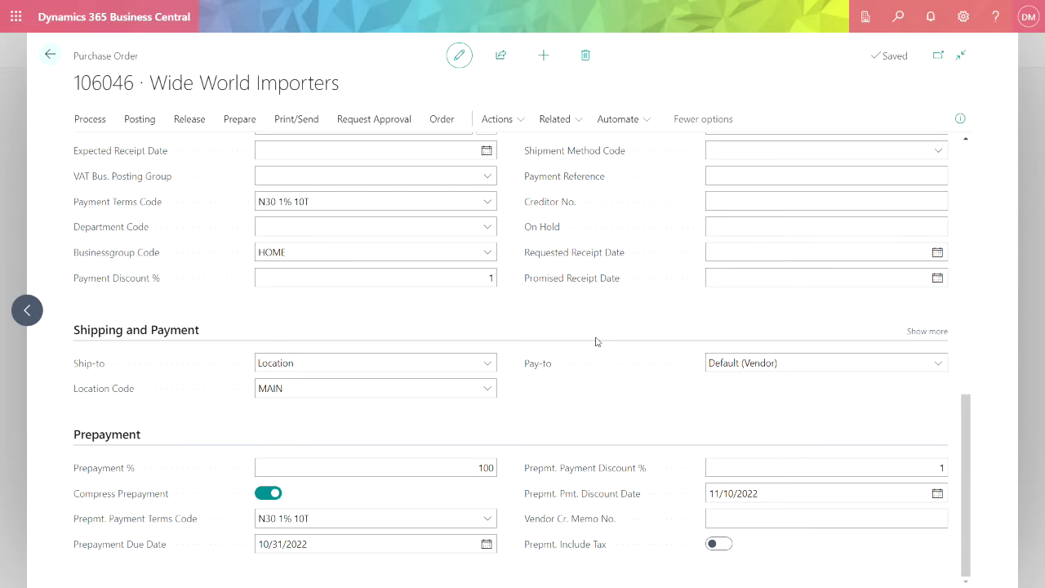
scroll(737, 184, up, 10)
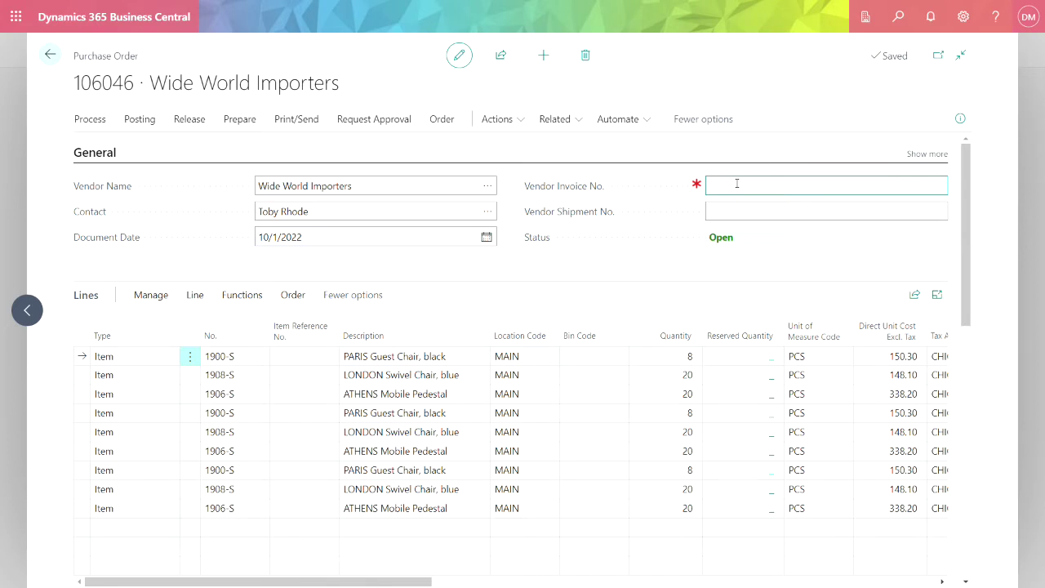
Enter vendor invoice number PO106046 PREPAYMENT and post the order's prepayment invoice.
text(PO106046 PREPAYMENT)
key(Tab)
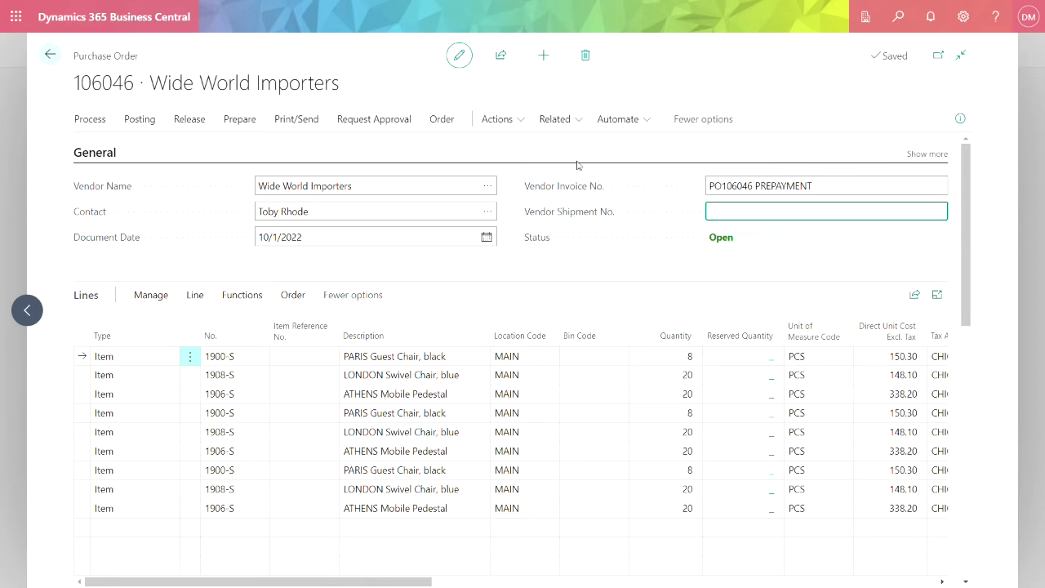
click(519, 120)
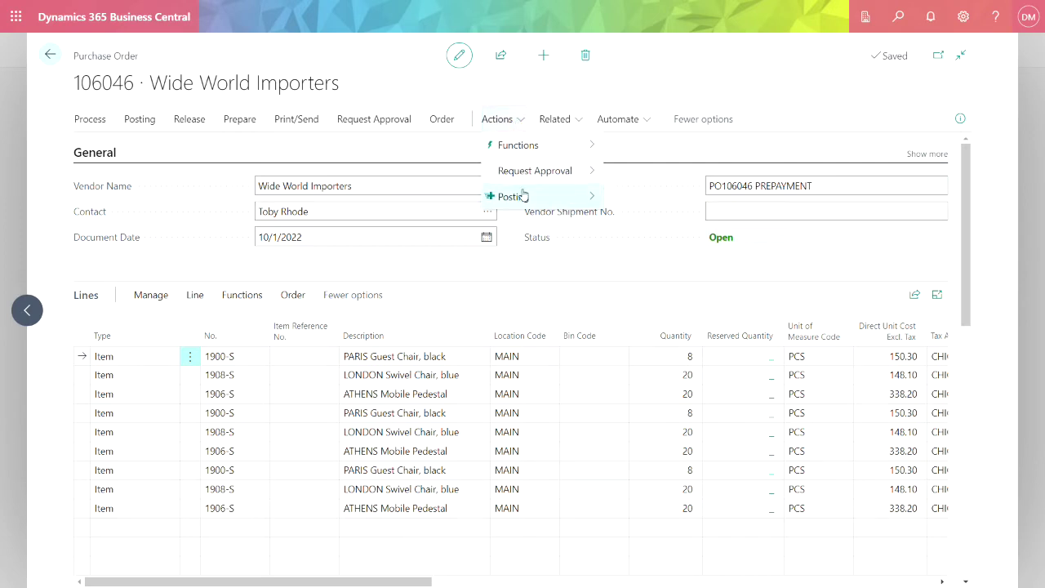
mouse_move(513, 197)
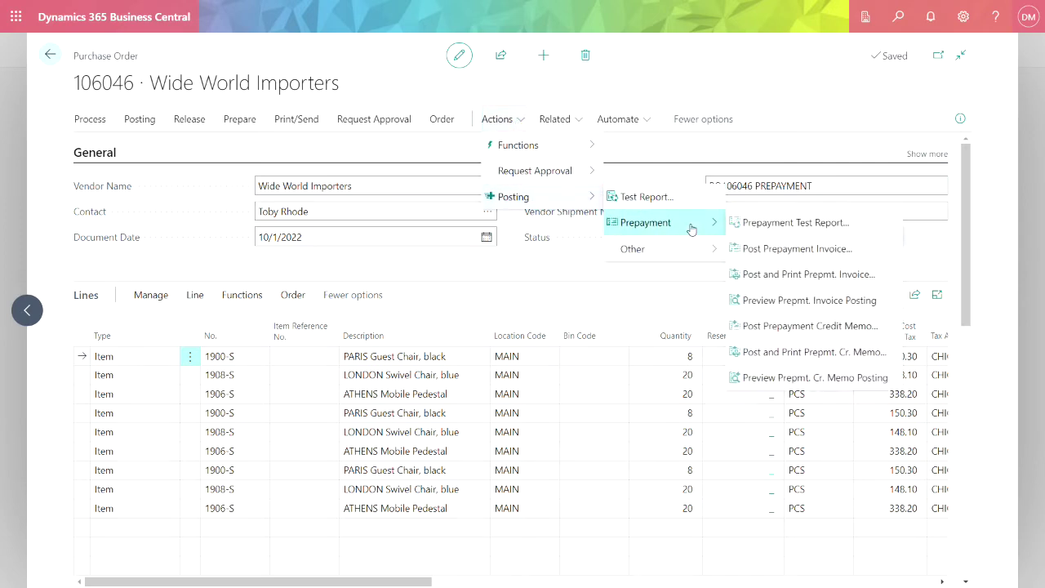
mouse_move(645, 223)
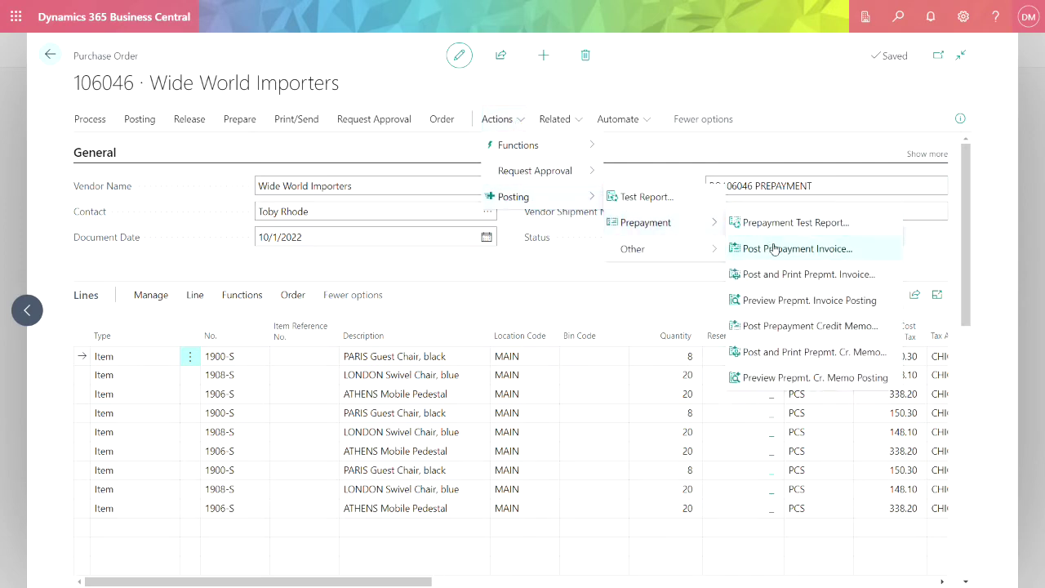
click(773, 248)
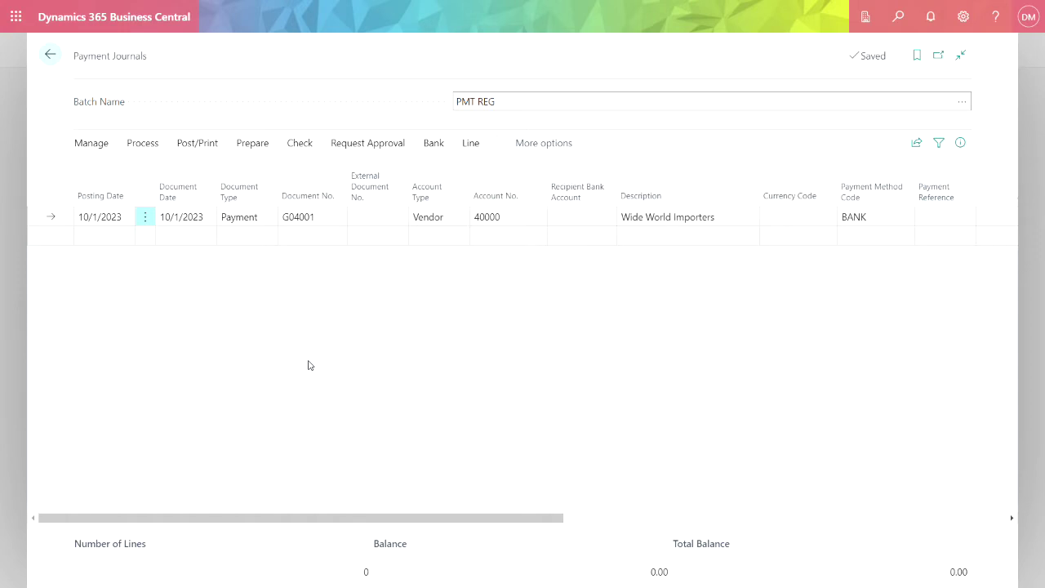
Apply journal payment G04001 to prepayment invoice 108262, filling in its 32,785.20 amount.
key(shift+F11)
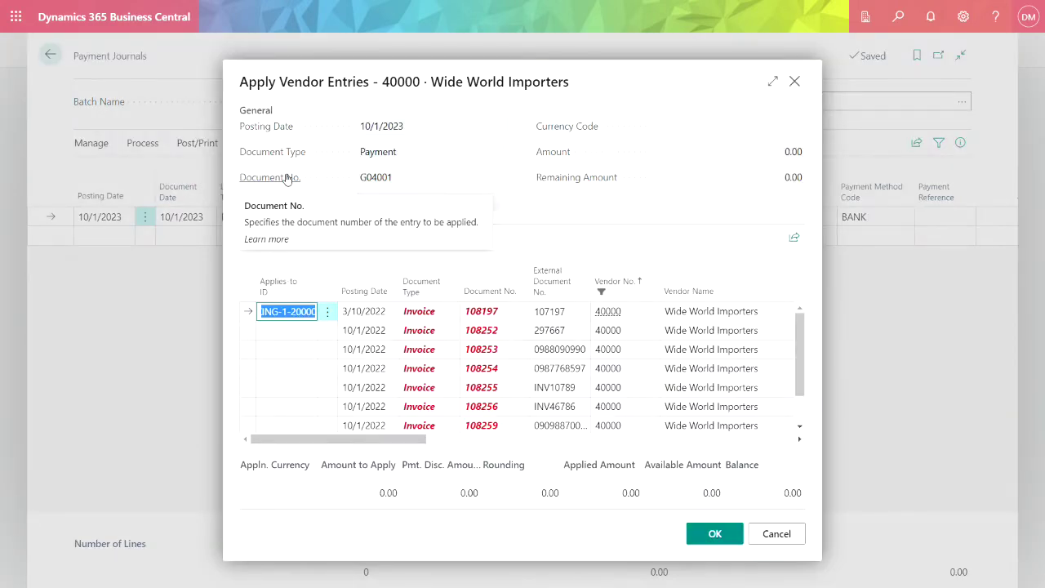
scroll(571, 392, down, 2)
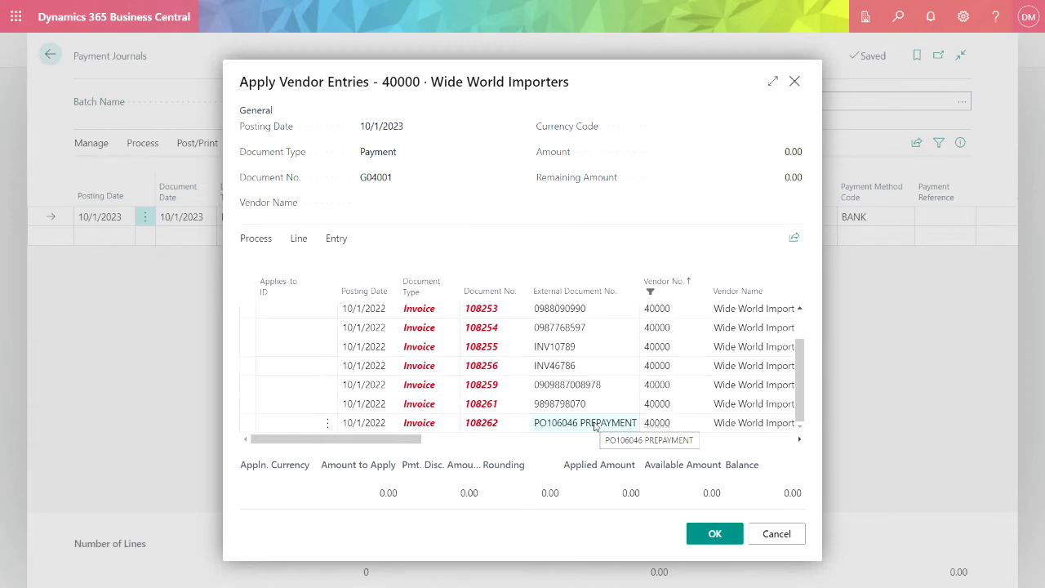
click(280, 424)
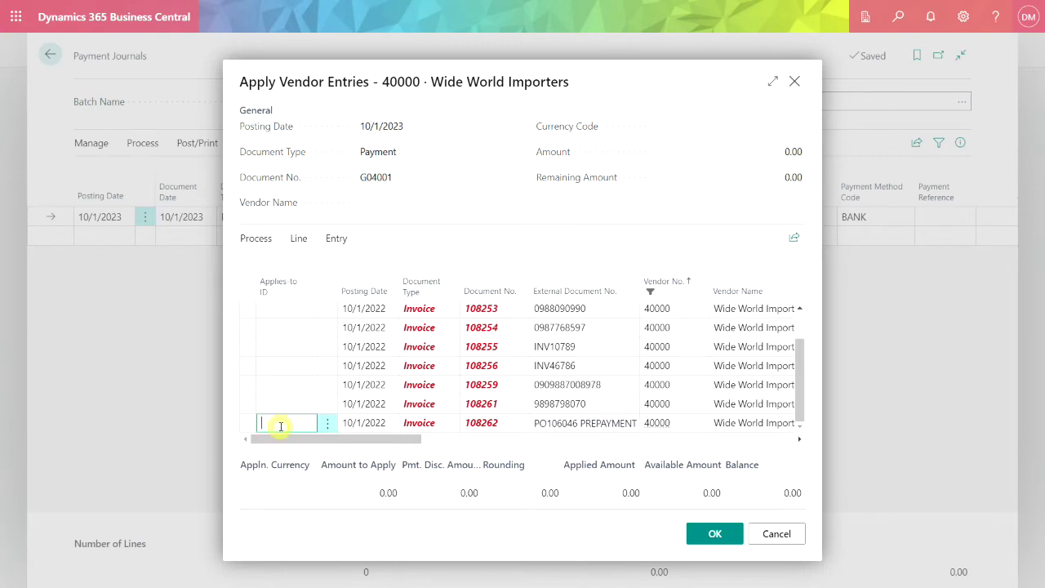
key(shift+F11)
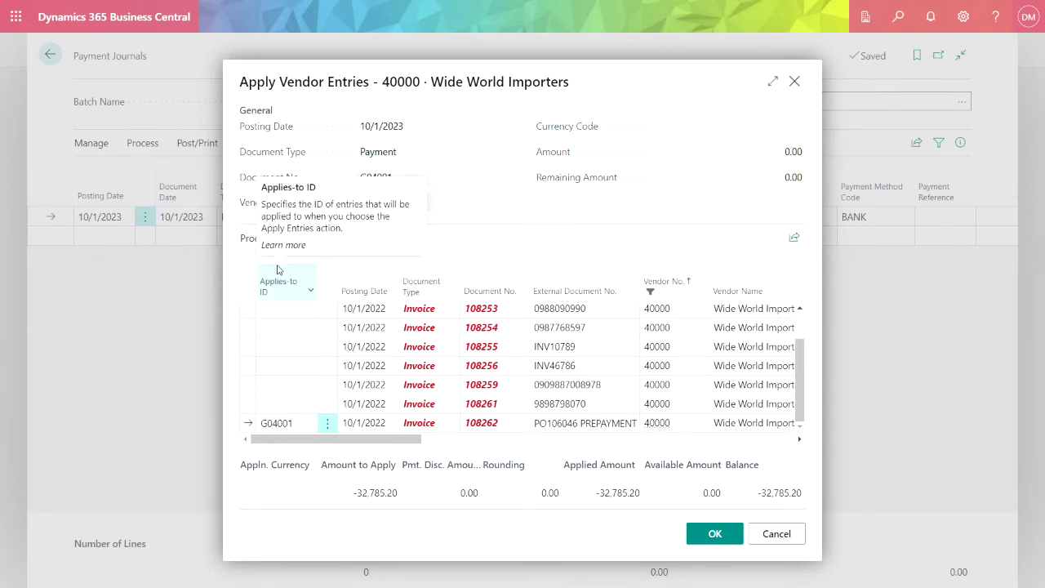
click(711, 533)
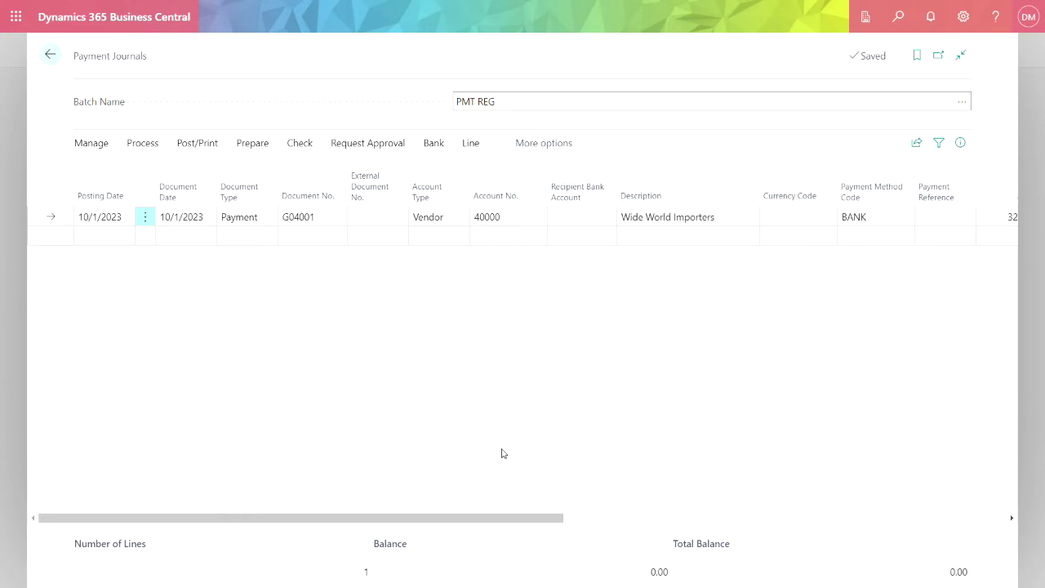
Reduce the payment line amount to 16,000.00 and post the payment journal.
click(490, 517)
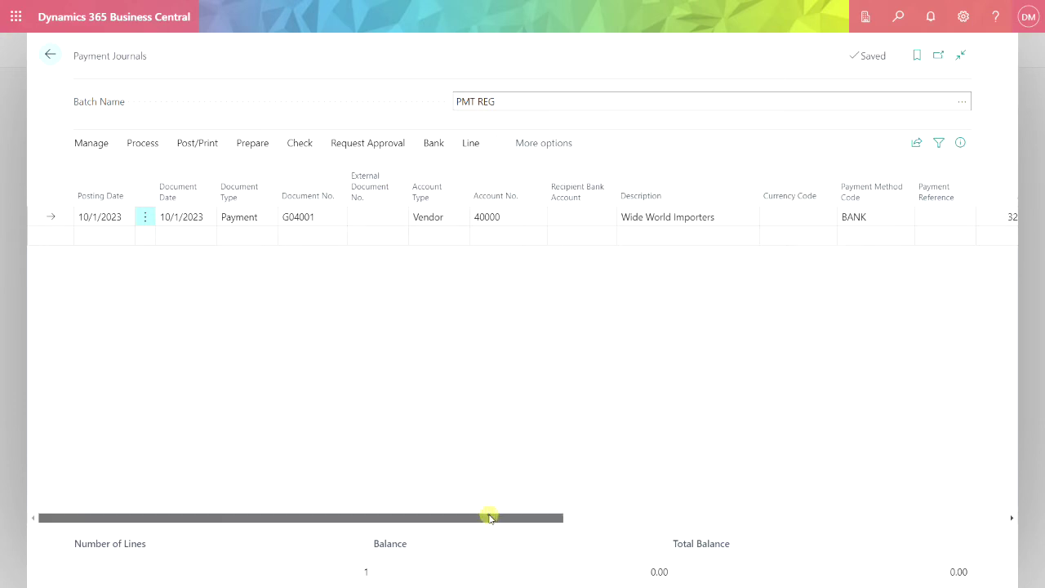
drag(490, 518, 729, 537)
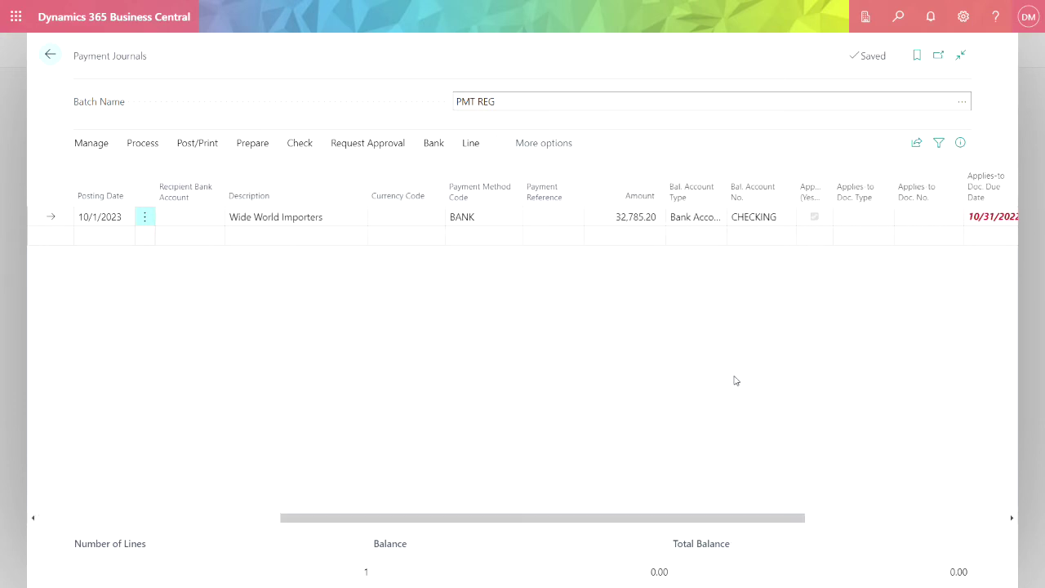
click(640, 215)
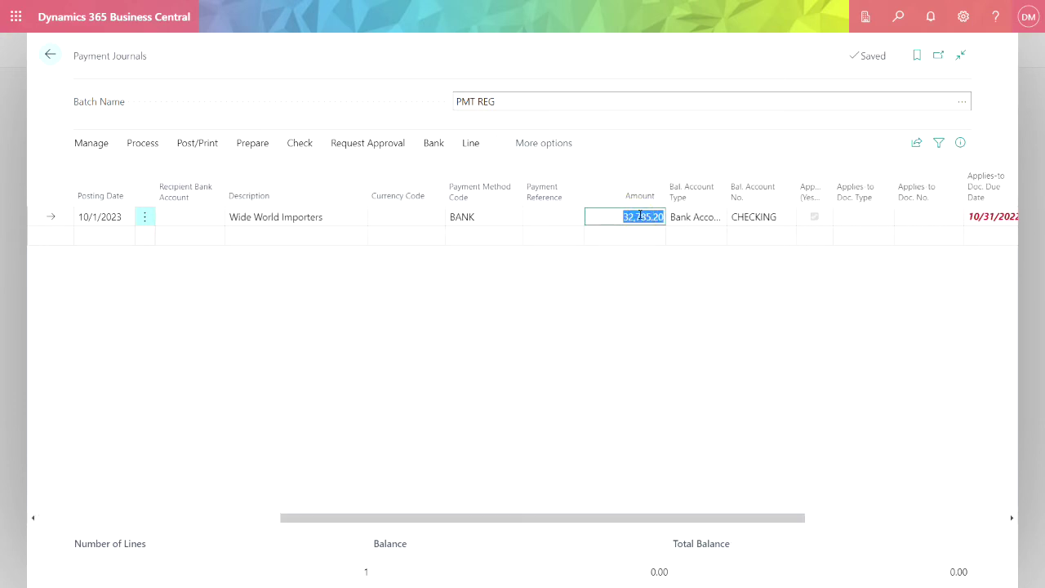
text(16000)
key(Tab)
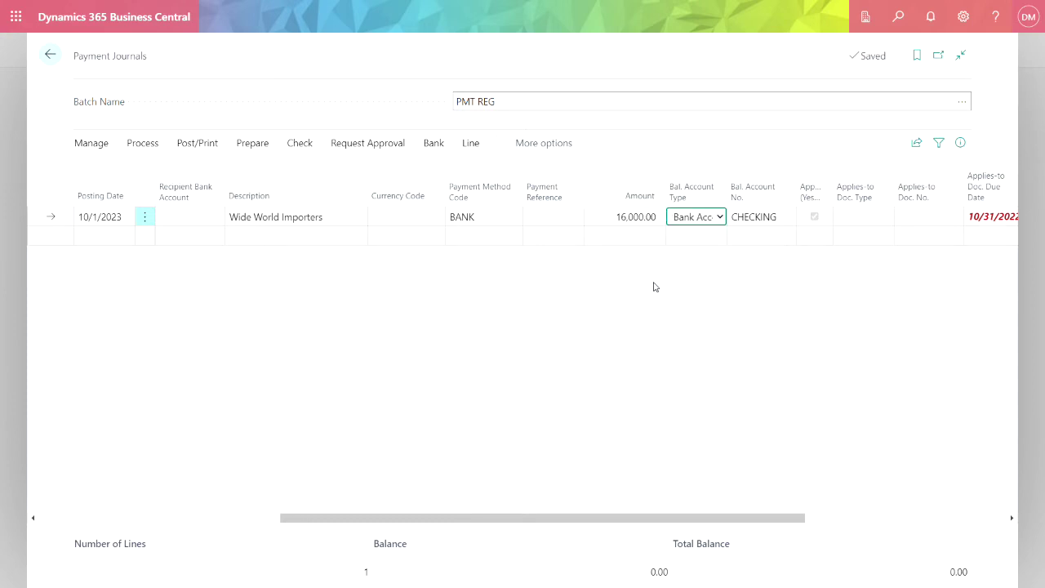
click(300, 143)
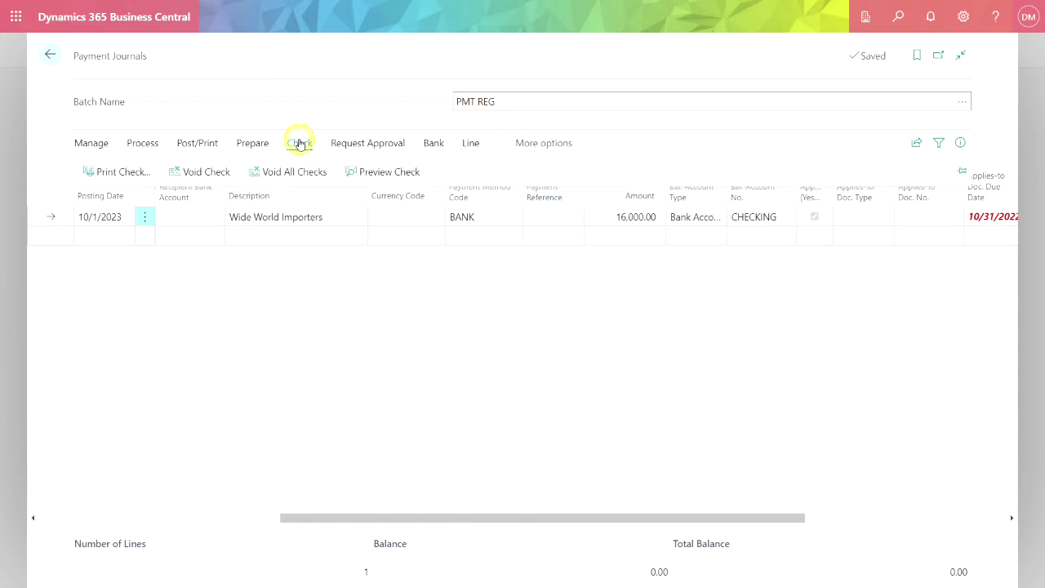
click(189, 144)
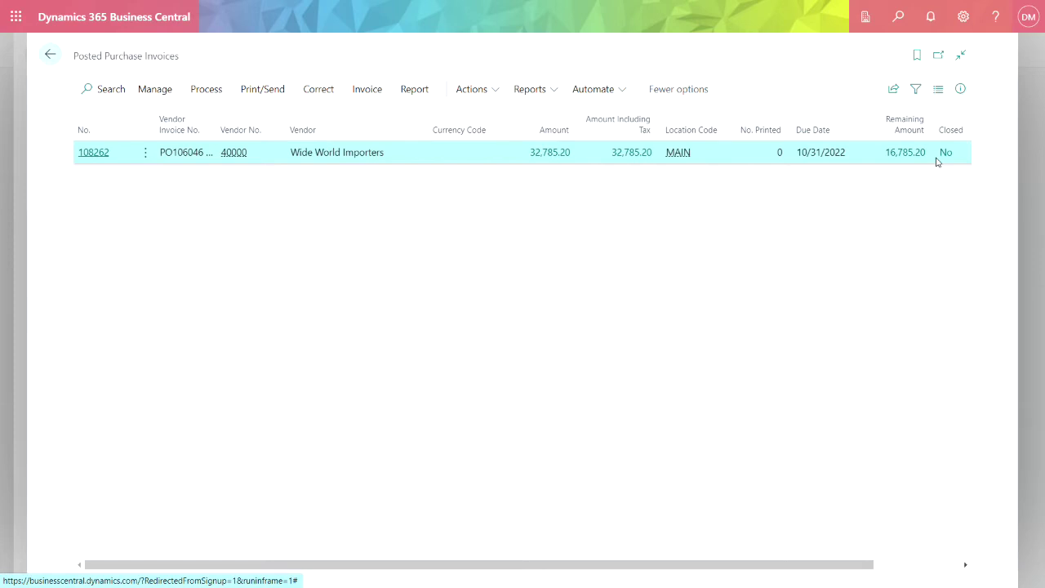
Drill into the prepayment invoice's remaining amount to view its ledger details.
click(907, 152)
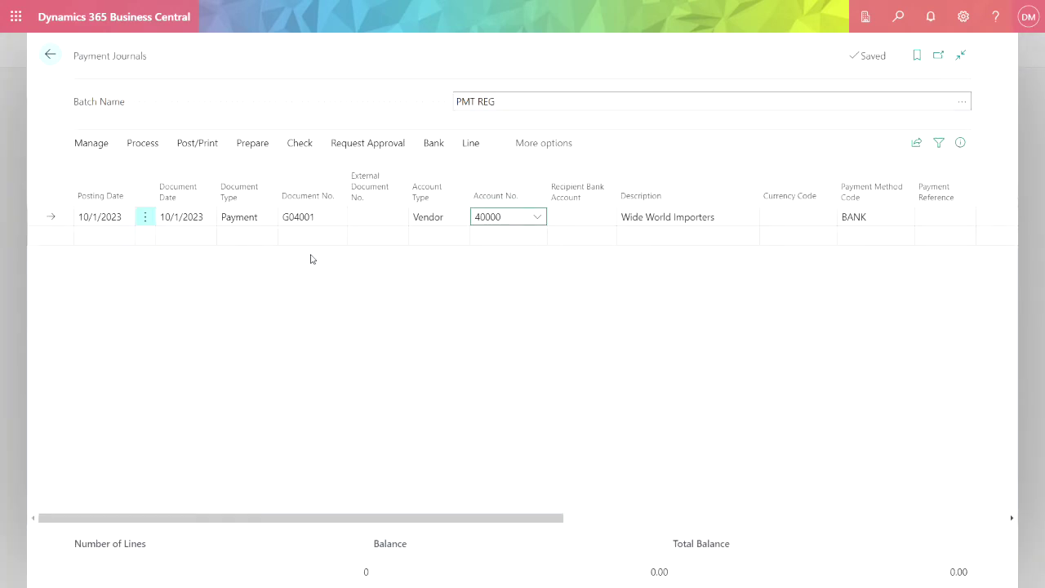
Apply payment G04001 to invoice 108262's remaining 16,785.20 and print the payment's check.
key(shift+F11)
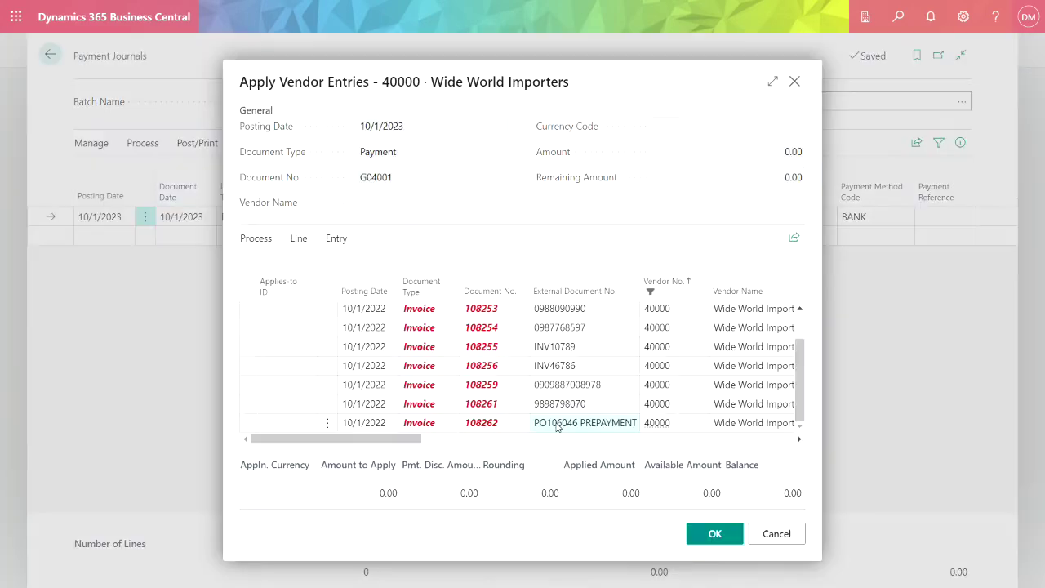
click(300, 420)
click(272, 242)
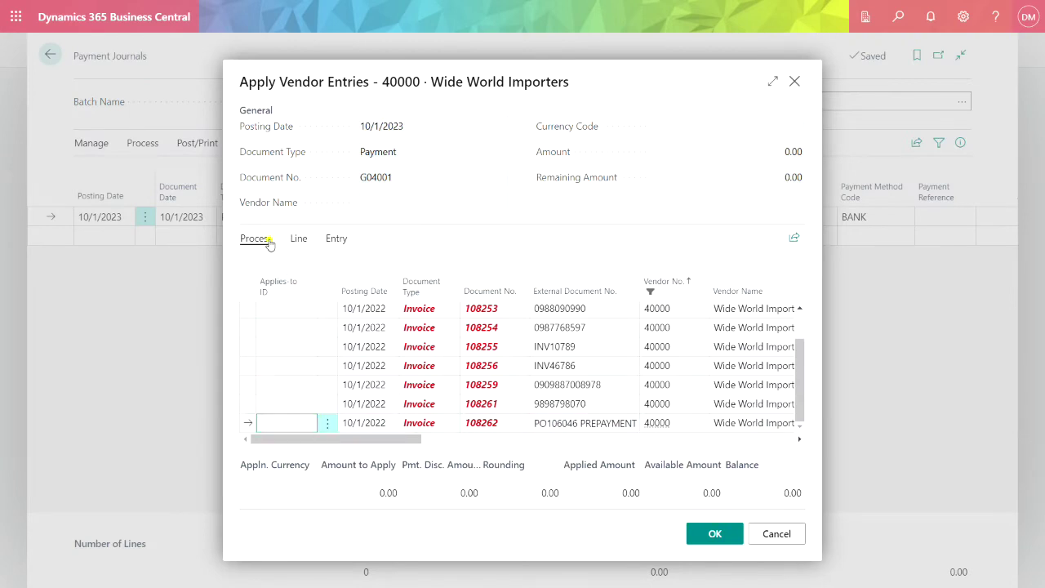
click(298, 267)
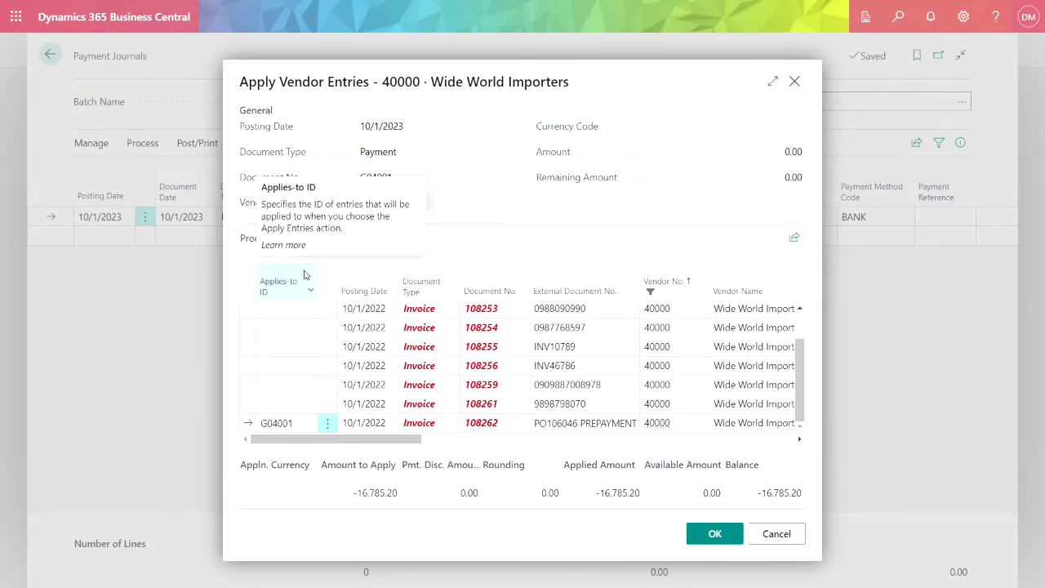
click(700, 532)
click(299, 143)
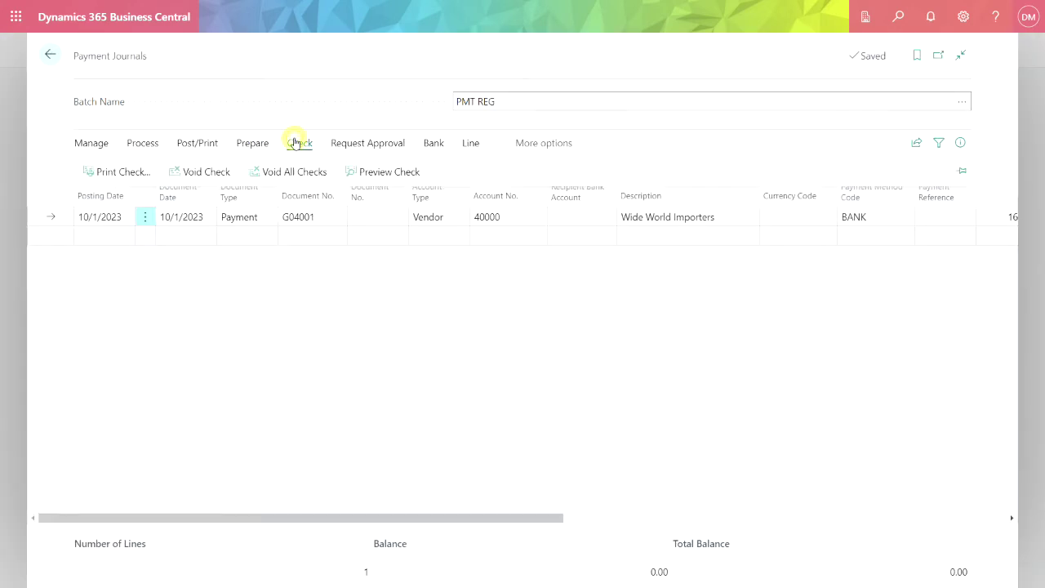
click(120, 171)
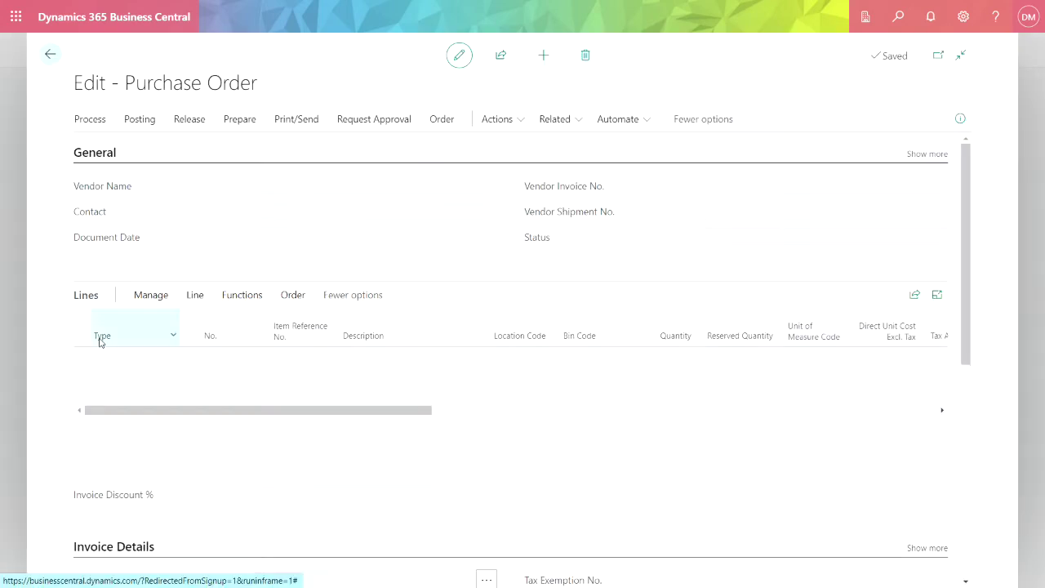
mouse_move(101, 335)
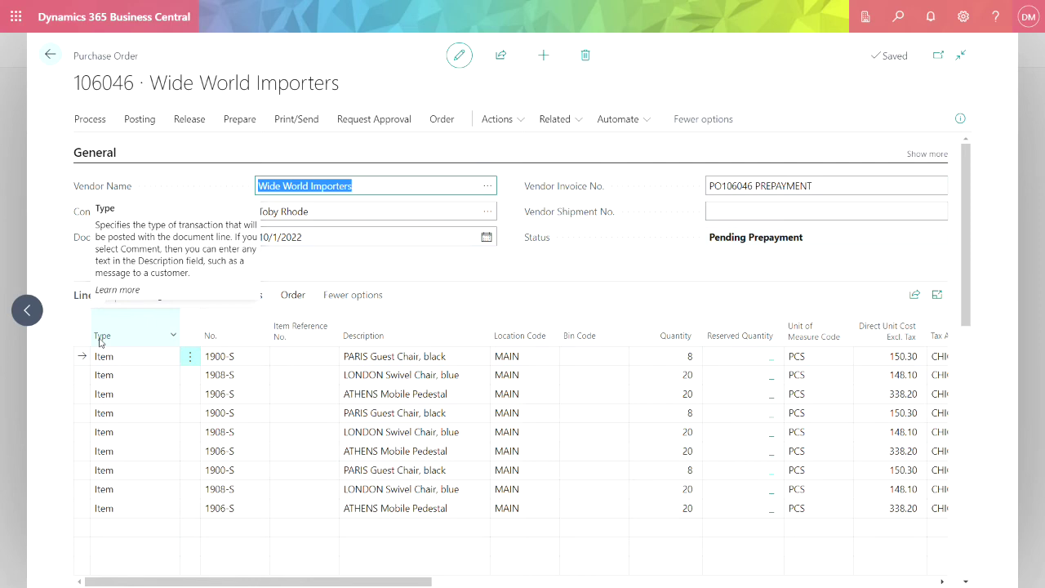
click(442, 119)
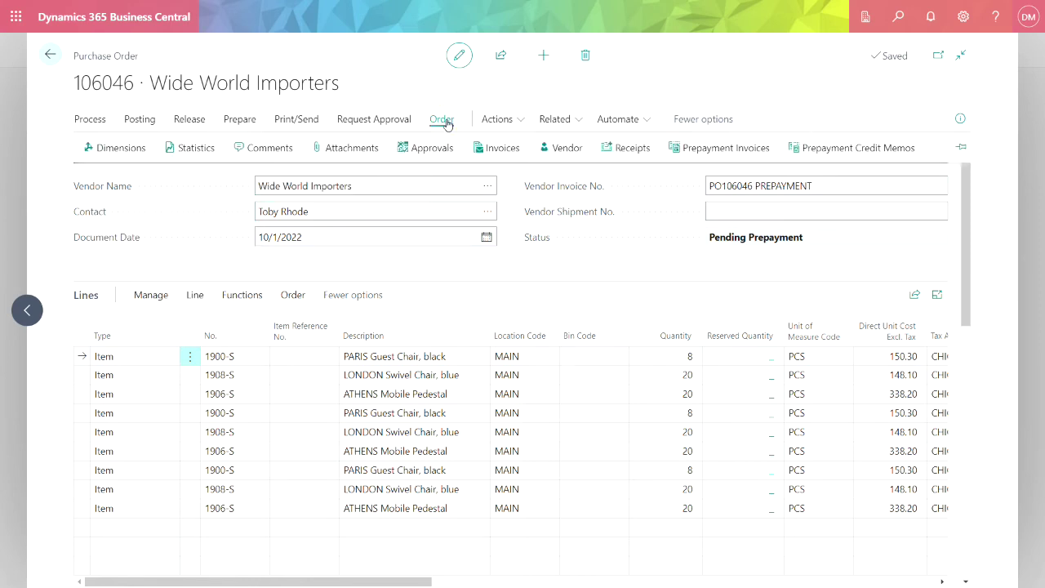
click(688, 147)
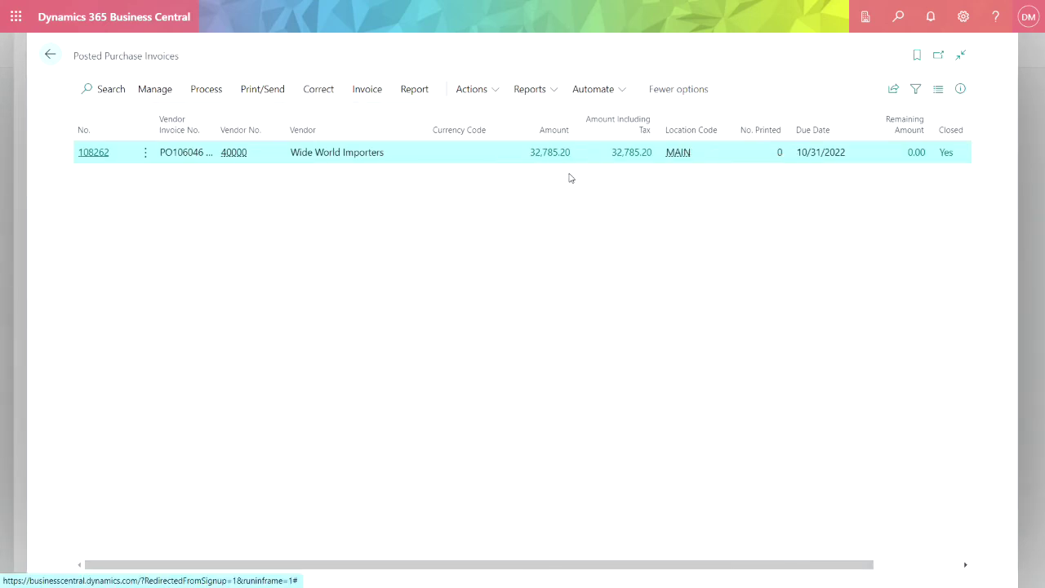
click(915, 154)
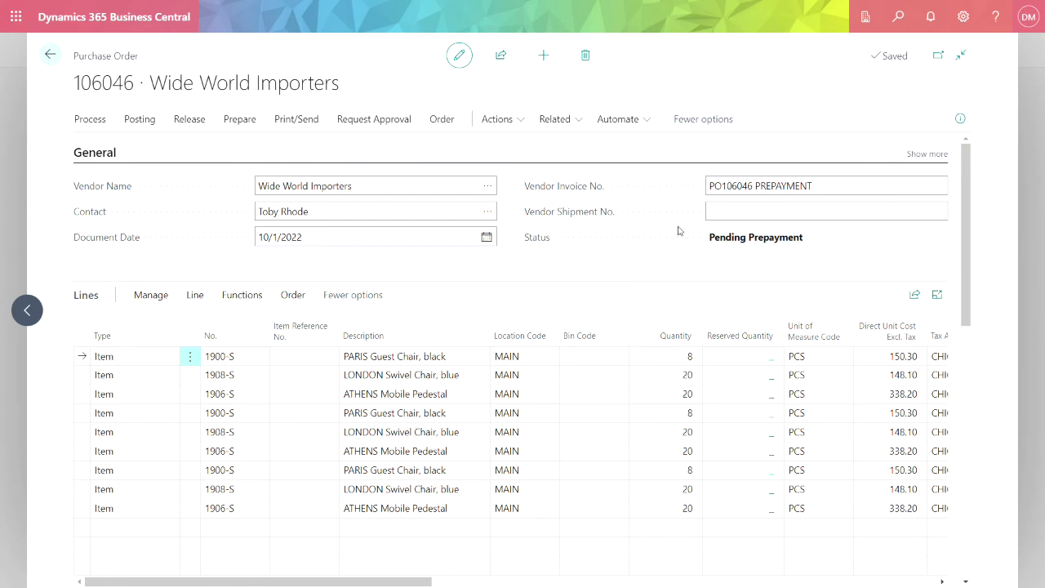
Change order 106046's vendor invoice number to 657889779 and start posting the order.
click(826, 185)
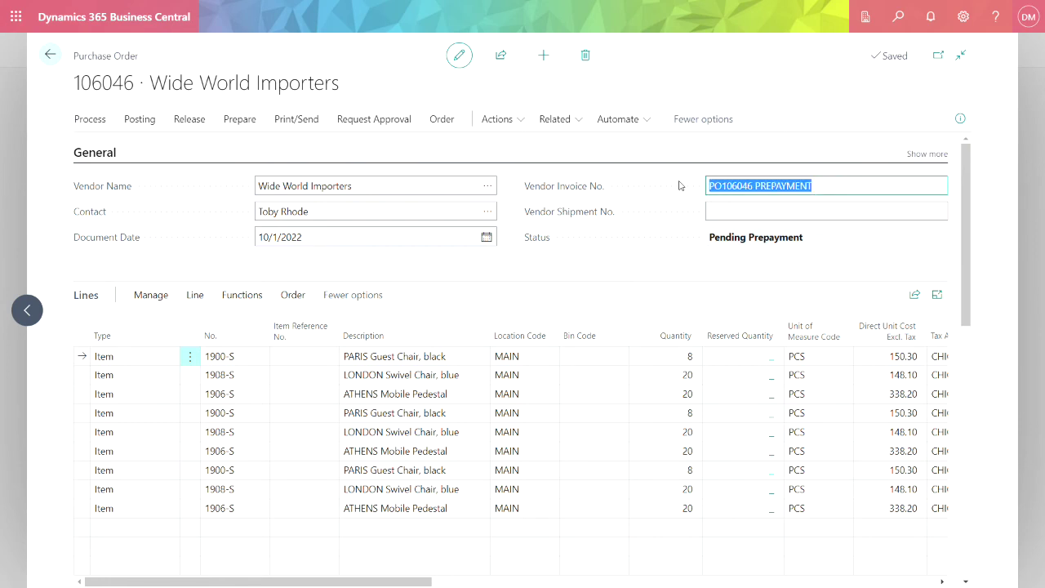
text(657889779)
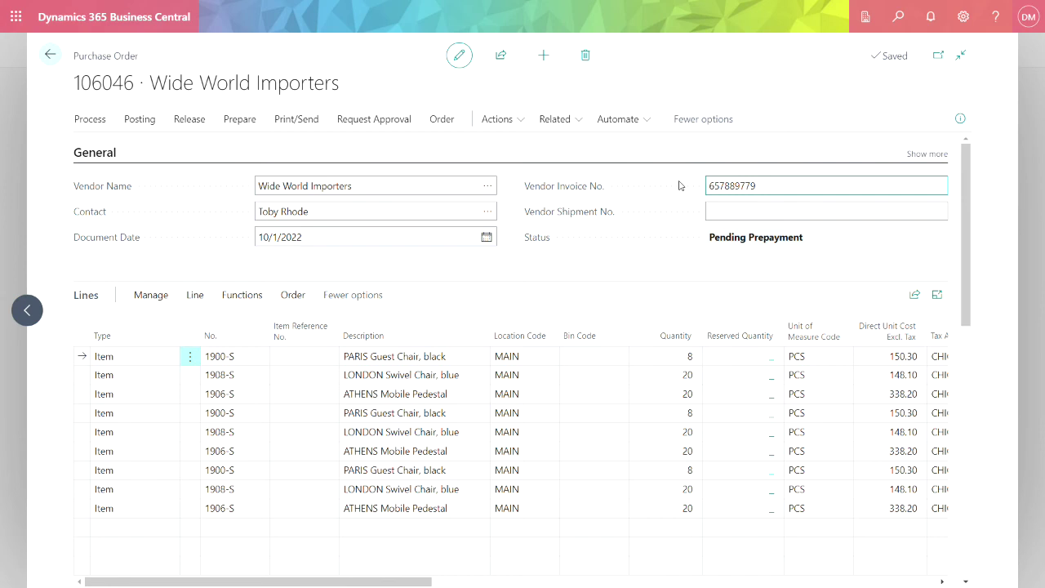
key(Tab)
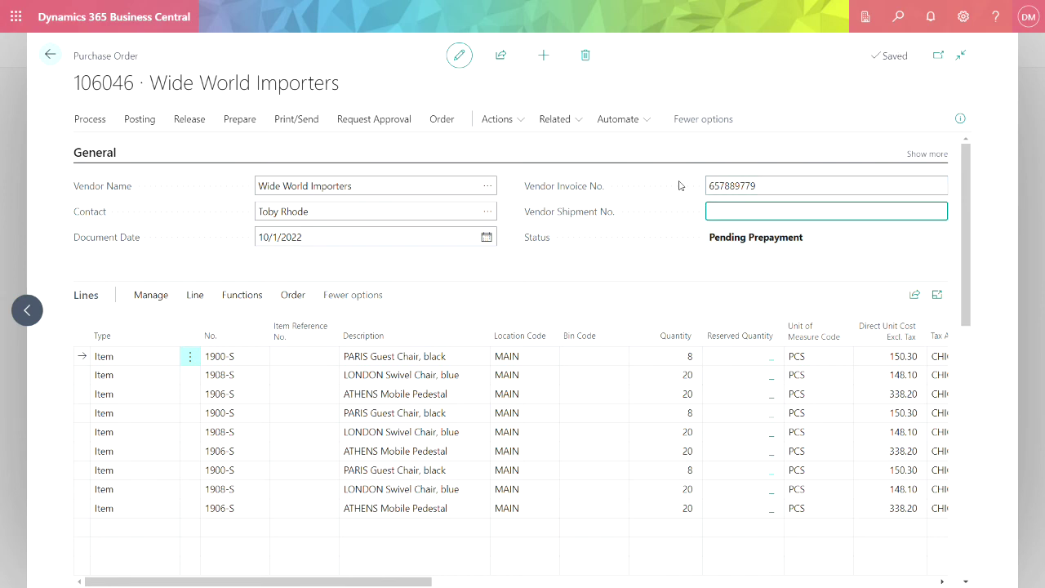
click(139, 121)
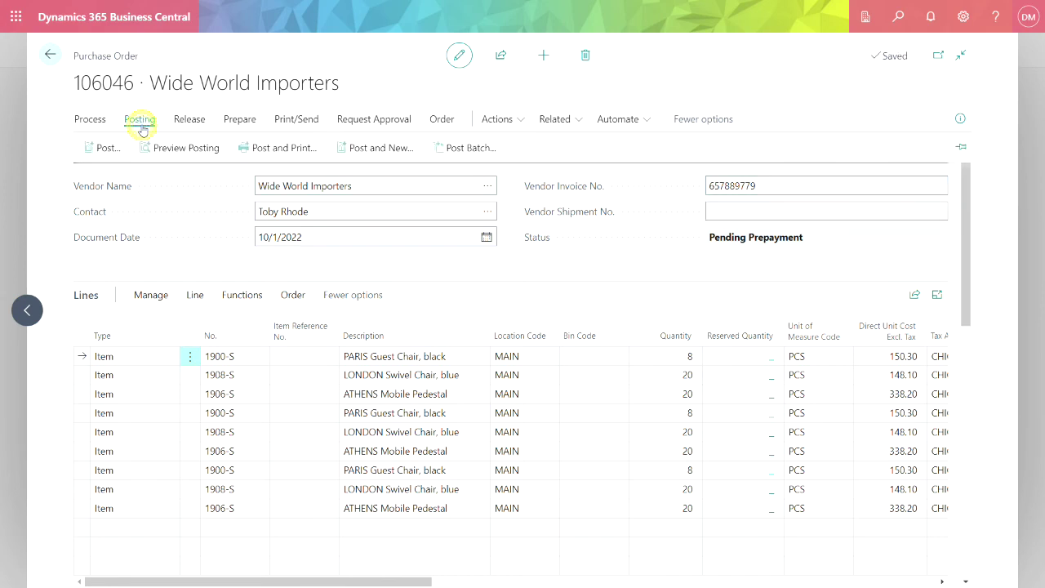
click(106, 148)
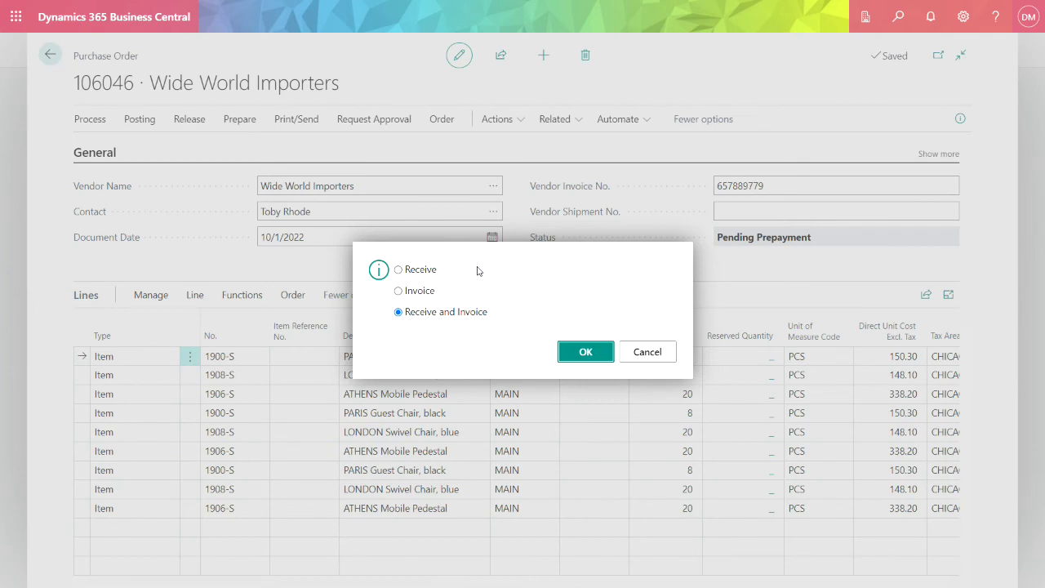